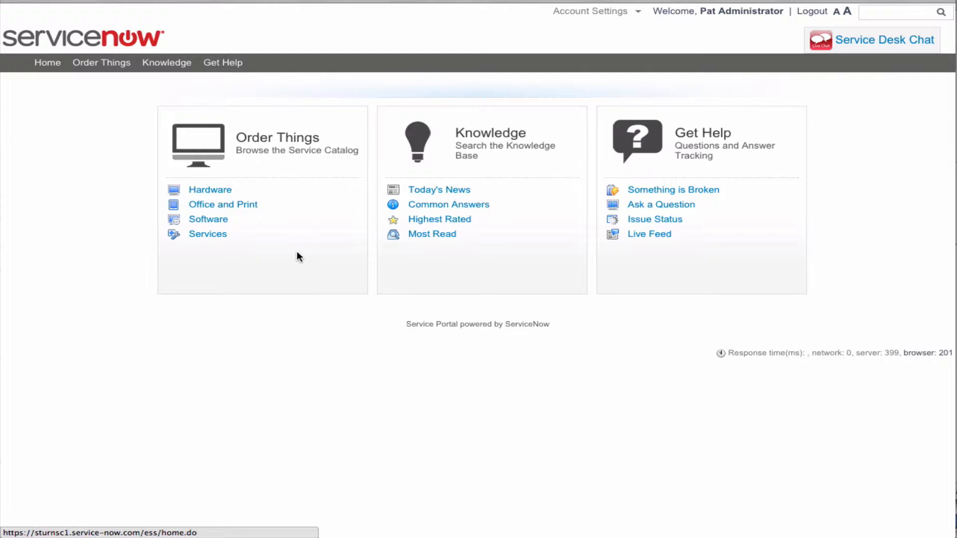
Open the Hardware category of the service catalog and browse down to the Apple iPhone 5 entry
click(213, 194)
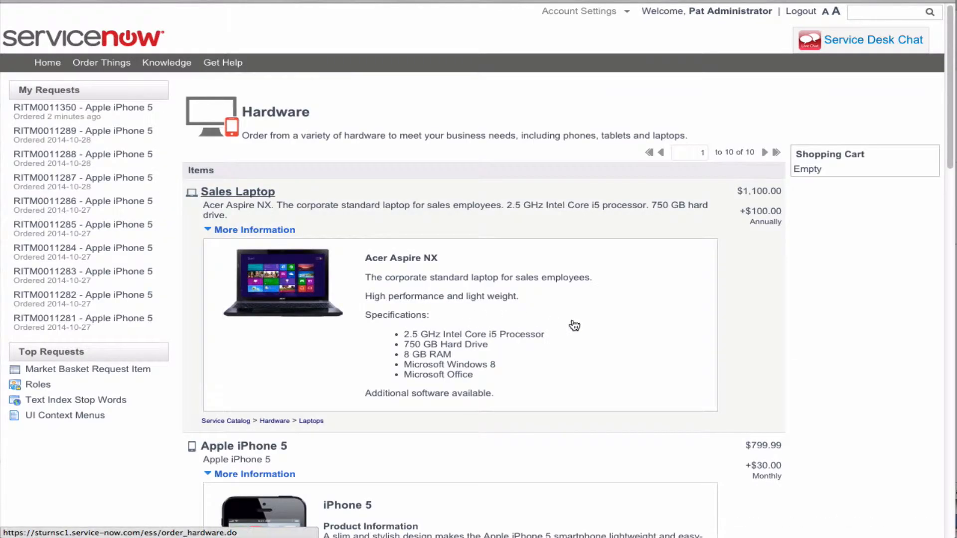
scroll(574, 325, down, 5)
scroll(575, 325, down, 2)
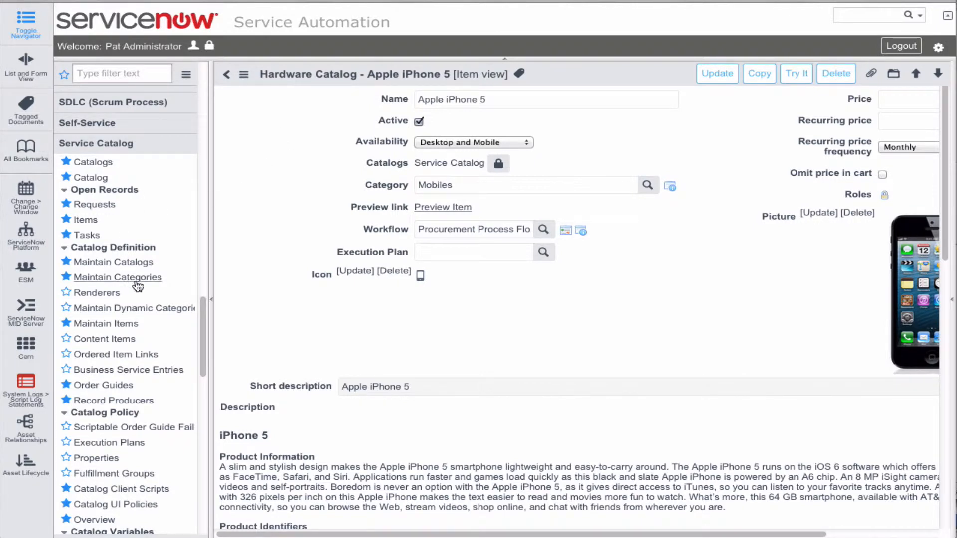
Open the Apple iPhone 5 record from the maintained catalog items and review its description and variables
click(131, 328)
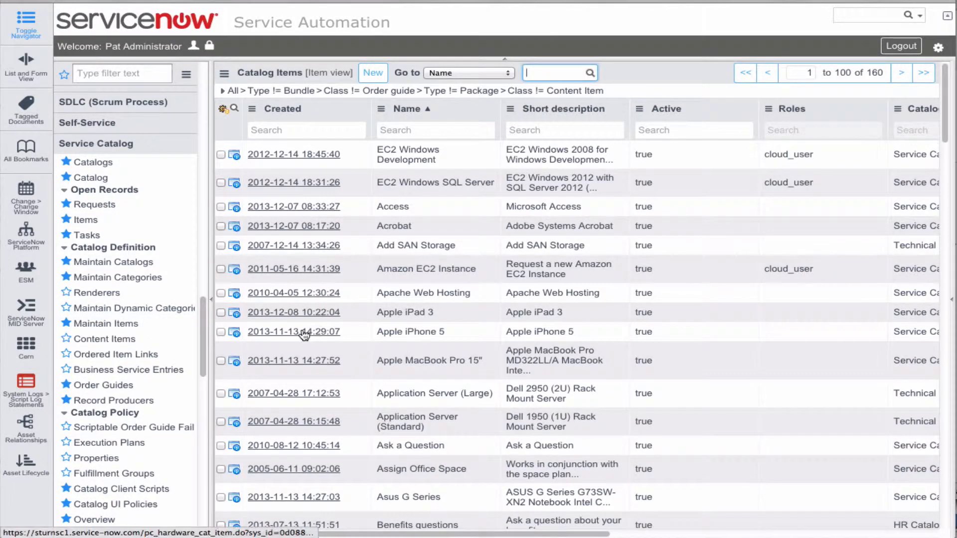
click(304, 333)
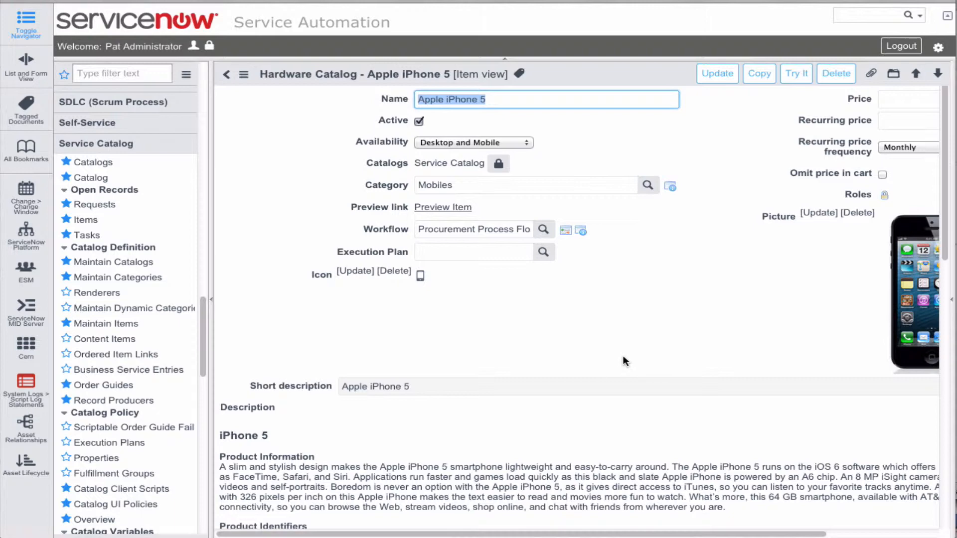
scroll(440, 450, down, 2)
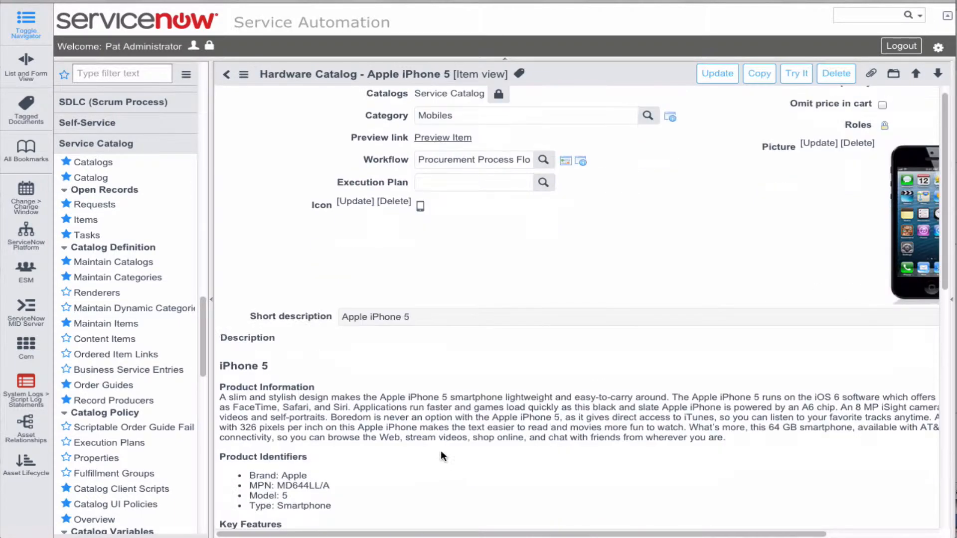
scroll(459, 442, down, 10)
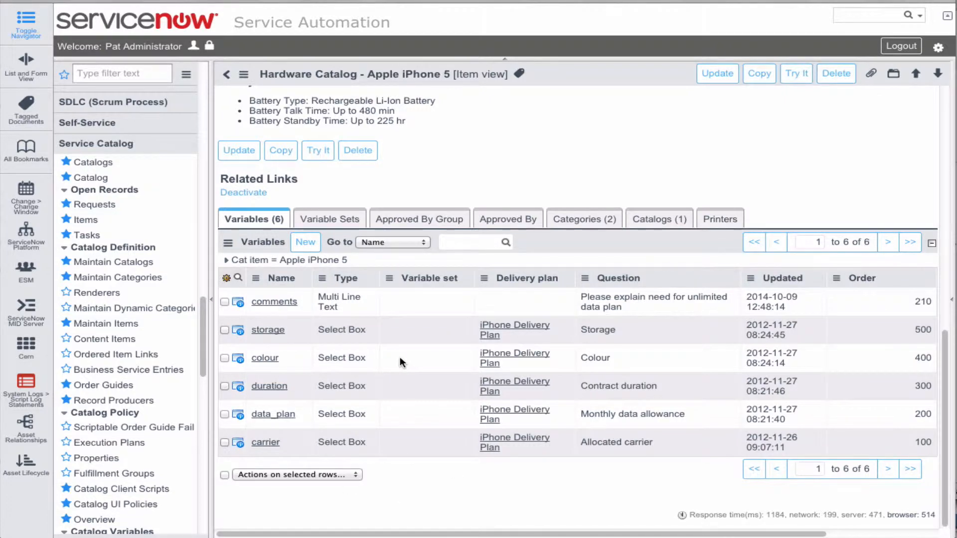
scroll(471, 380, up, 12)
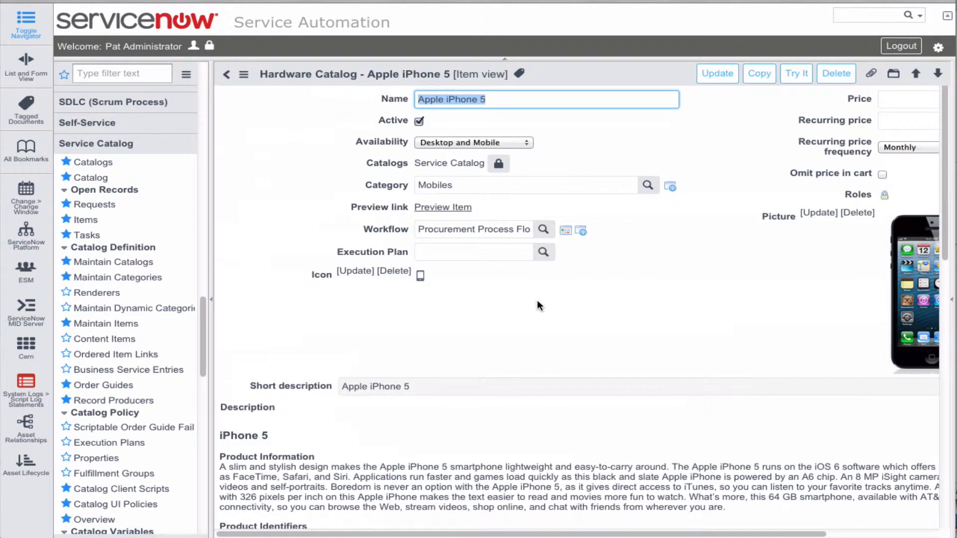
Check the full name in the Apple iPhone 5 item's Workflow field and open the attached workflow
click(437, 230)
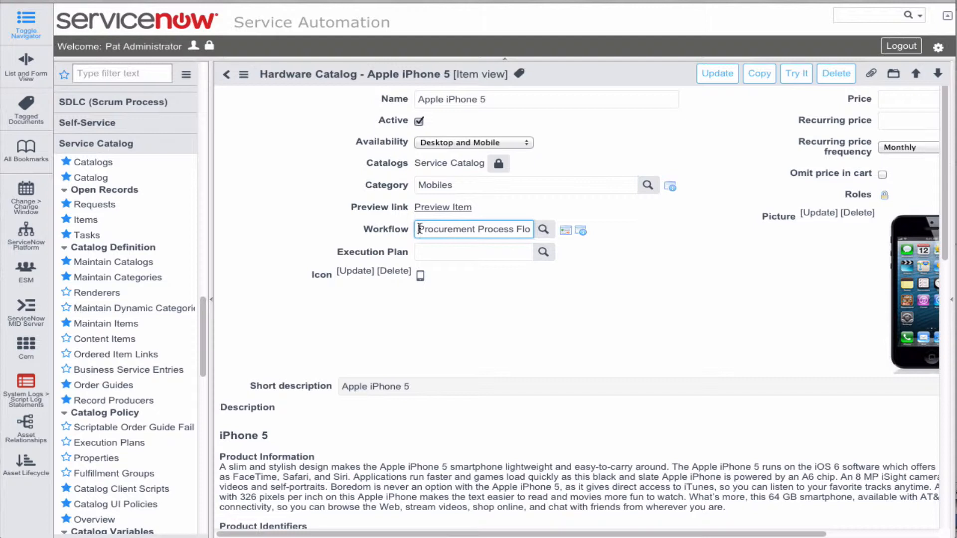
drag(420, 229, 578, 228)
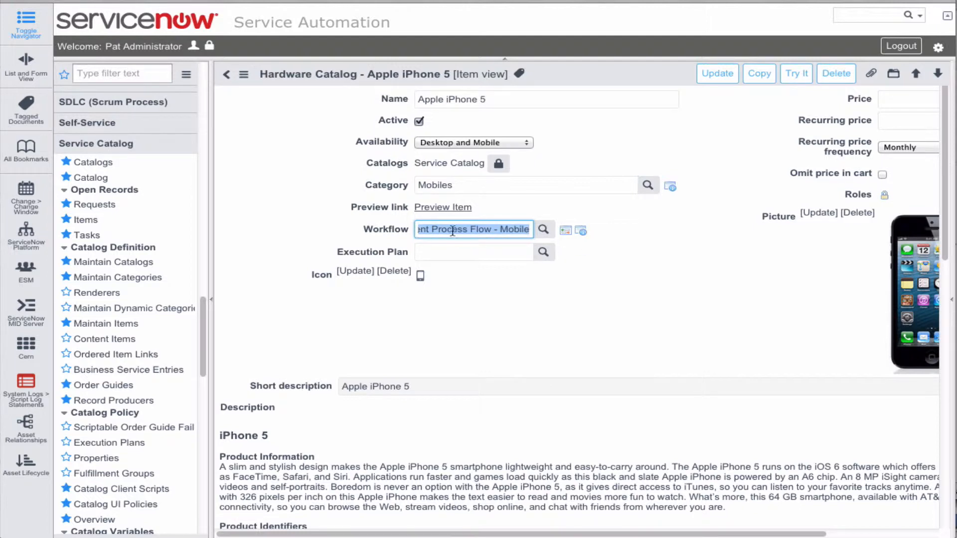
click(566, 231)
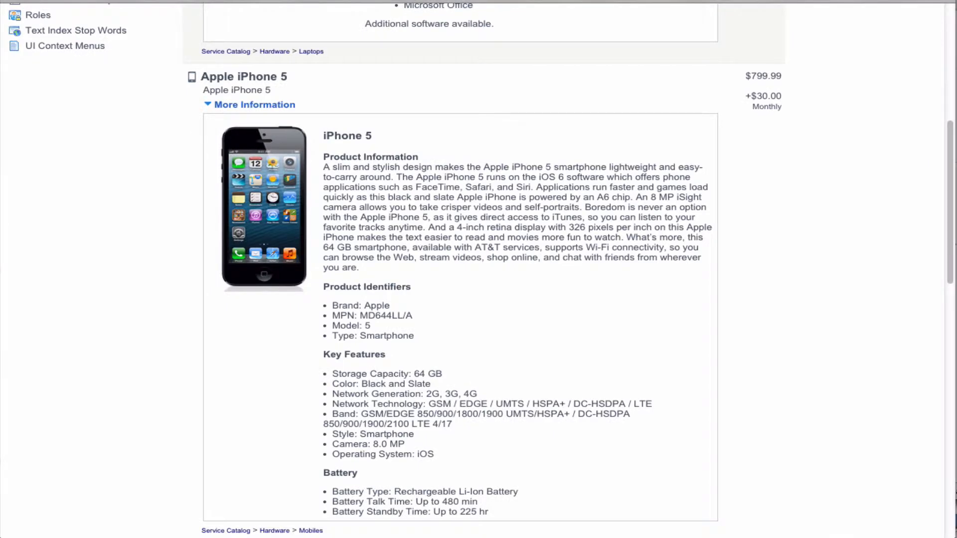
Open the Apple iPhone 5 order page from the portal's hardware list and set Monthly data allowance to Unlimited
scroll(800, 339, up, 6)
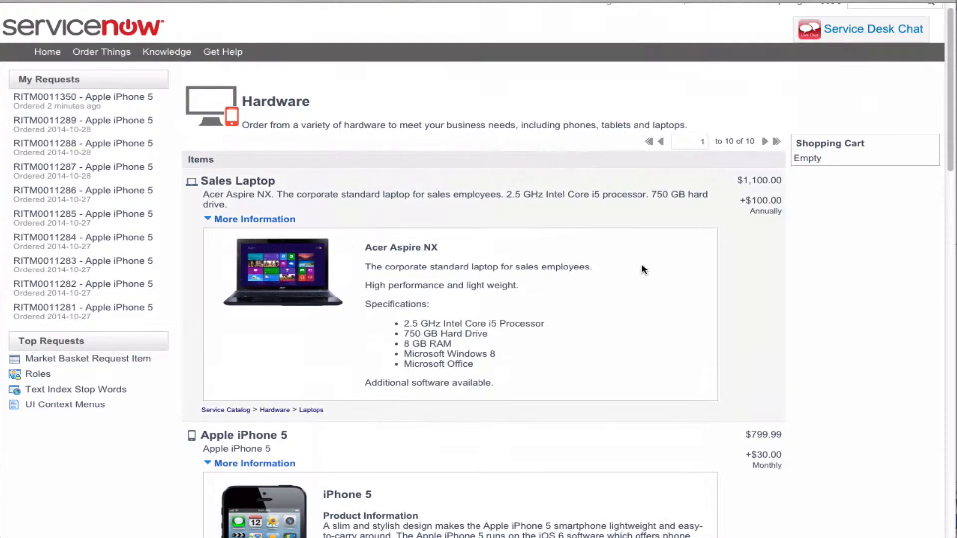
scroll(542, 292, down, 5)
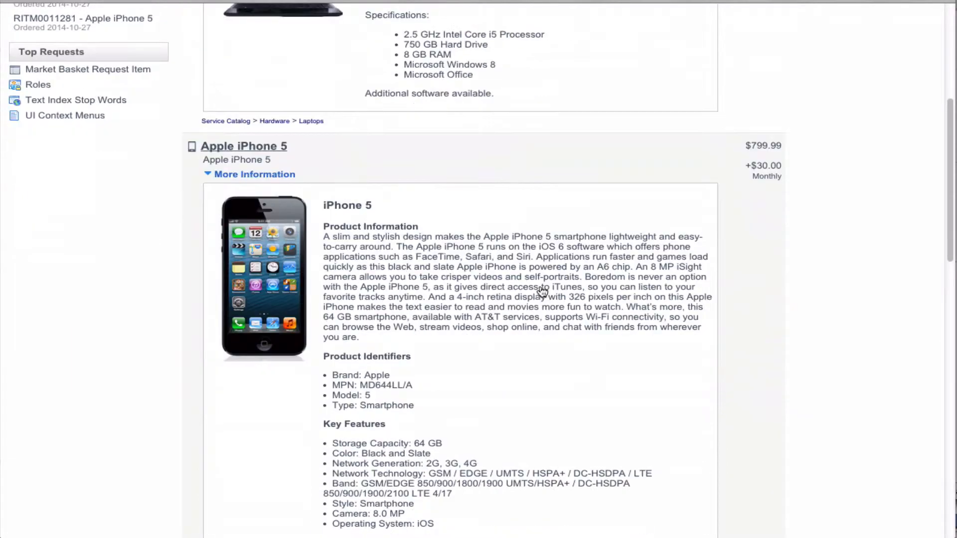
click(298, 282)
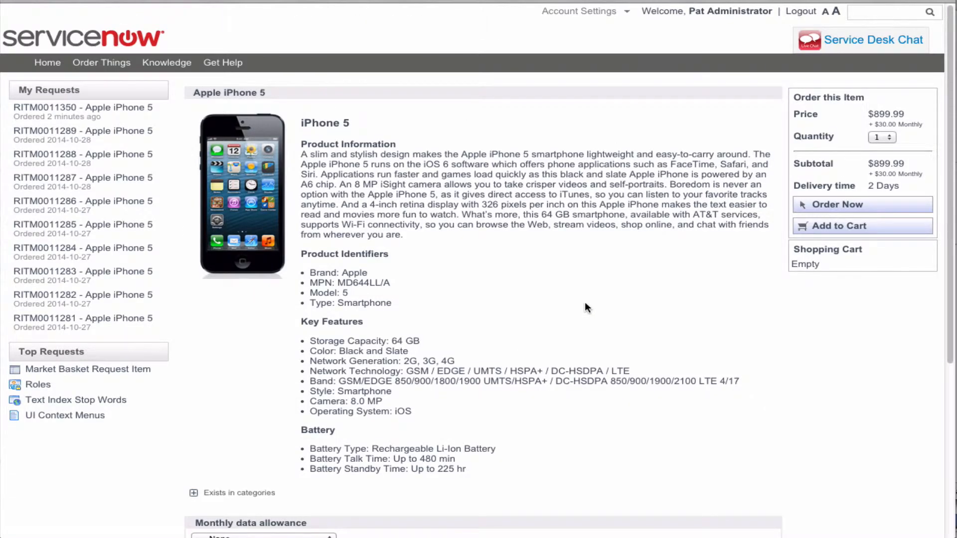
scroll(584, 308, down, 3)
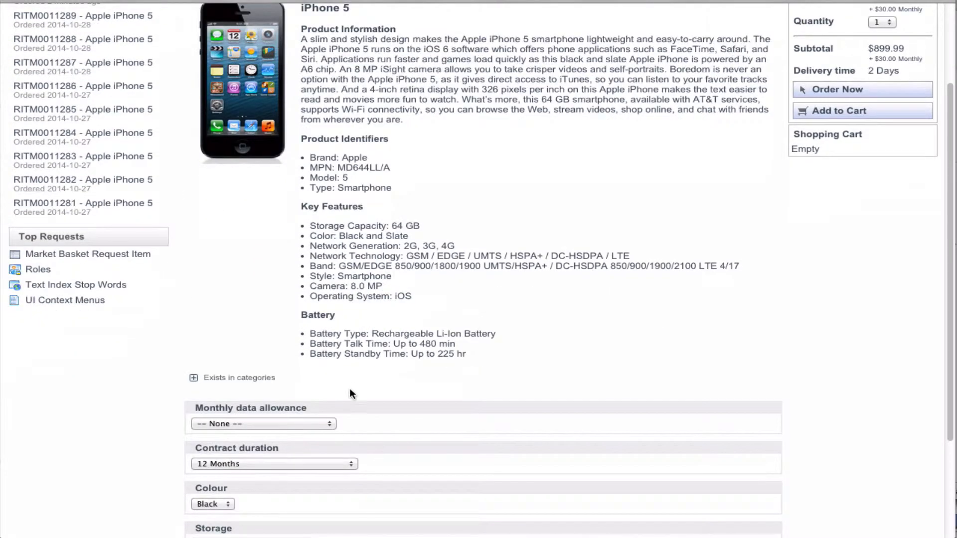
click(324, 424)
click(316, 443)
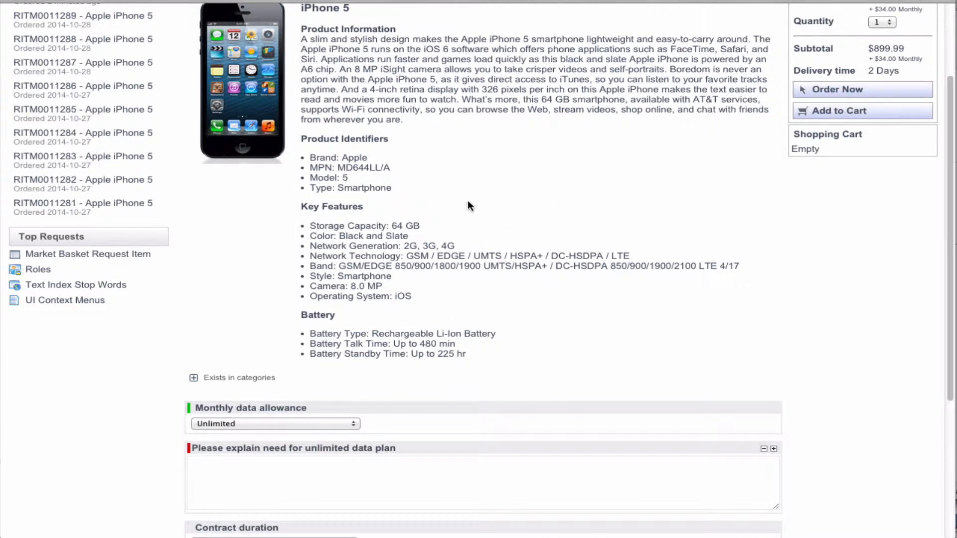
Enter "I use a lot of data" as the explanation for the unlimited data plan and order the phone immediately
scroll(461, 248, down, 3)
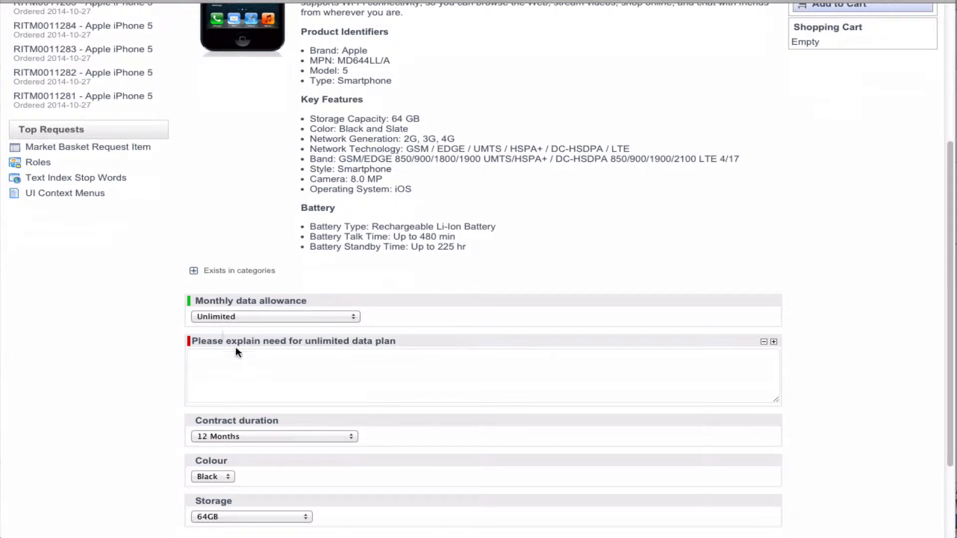
click(252, 365)
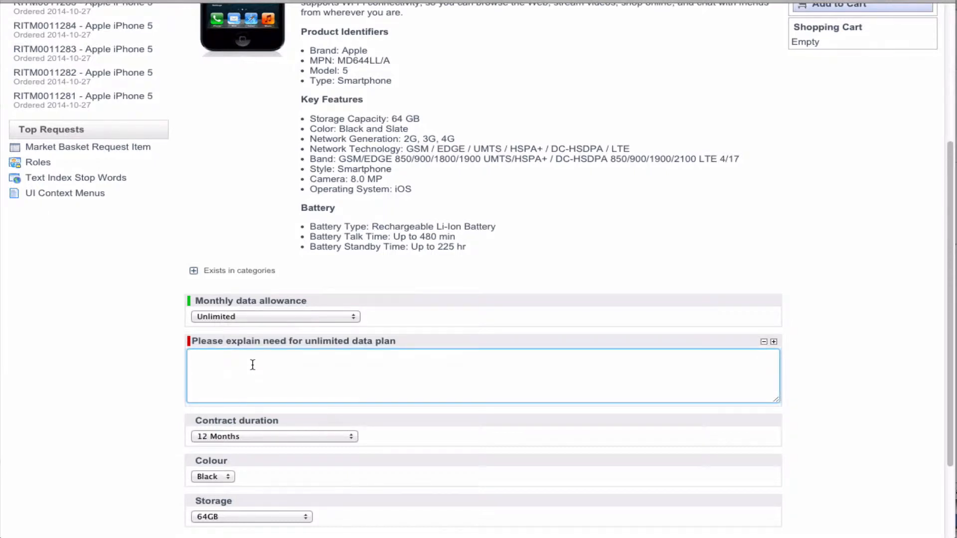
text(I use a lot of data)
right_click(253, 356)
click(466, 367)
scroll(752, 185, up, 5)
click(835, 206)
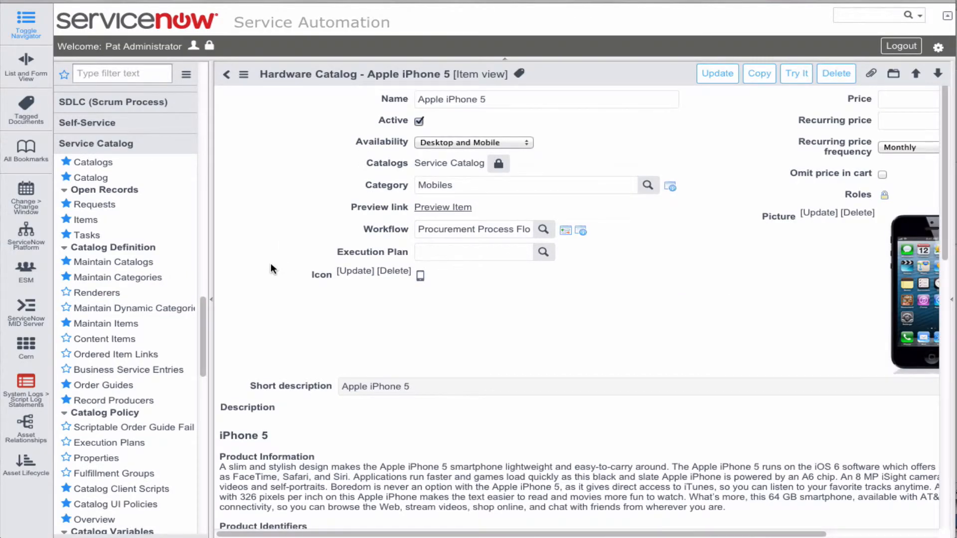
Open the most recently created request and its requested item for the Apple iPhone 5
click(95, 204)
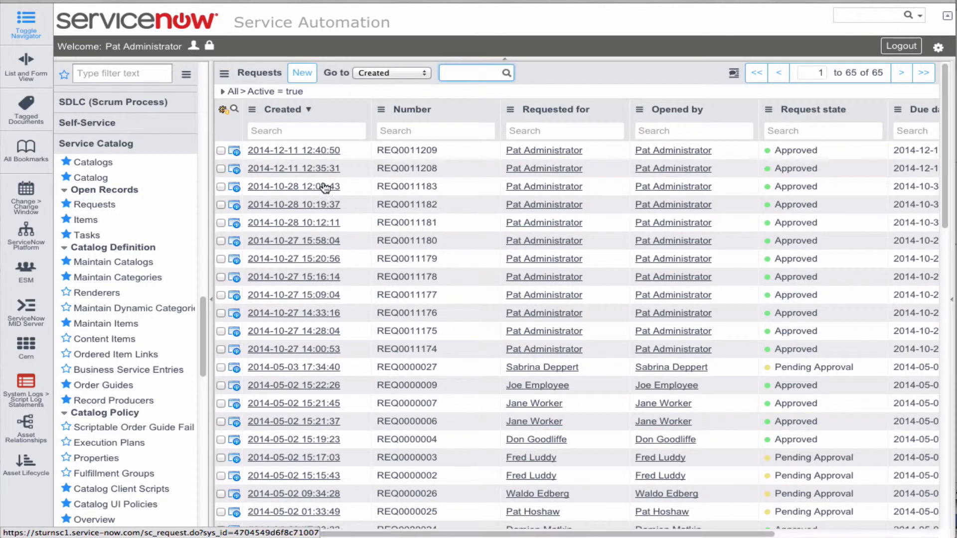
click(299, 151)
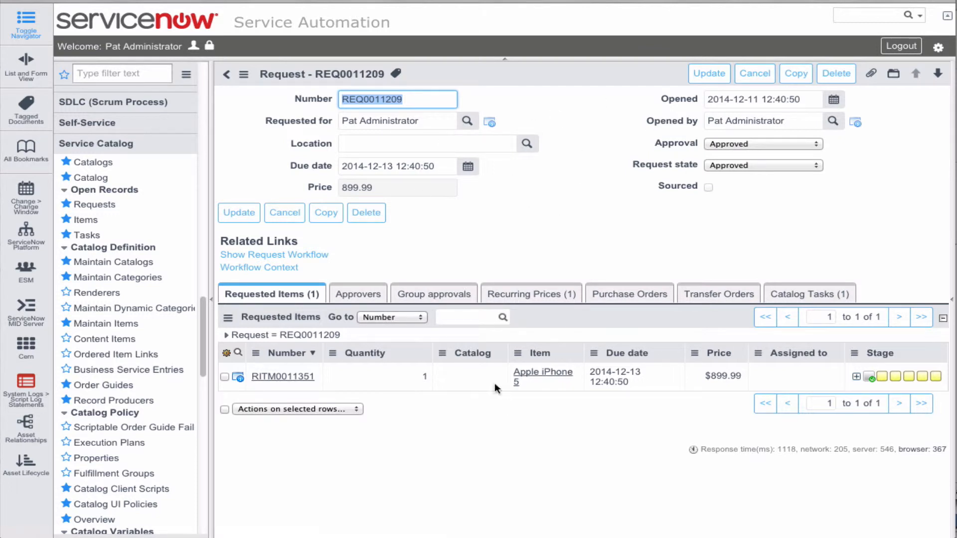
click(294, 377)
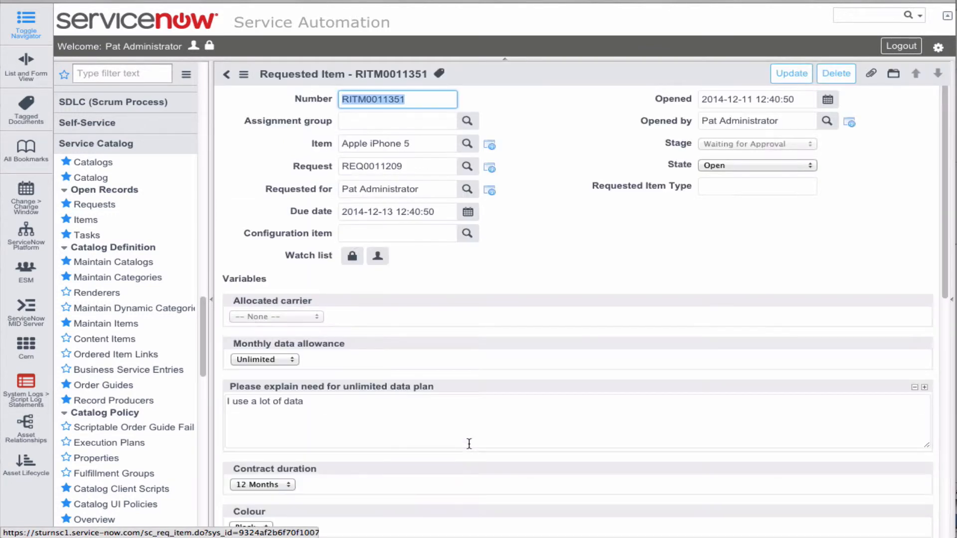
Review the requested item's variables, then show its workflow and inspect the If Unlimited Data Plan and Manager Approval activities
scroll(532, 366, down, 1)
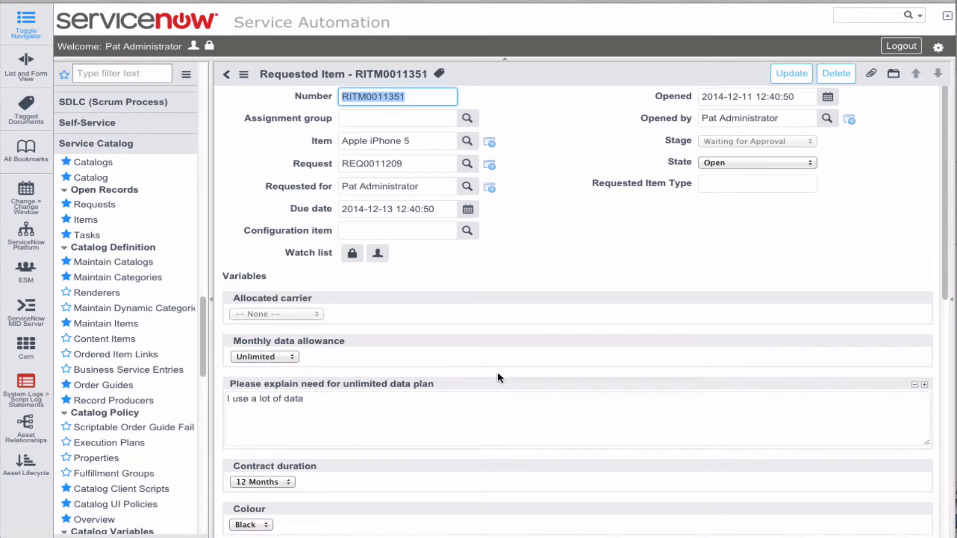
scroll(497, 373, down, 1)
scroll(412, 447, down, 1)
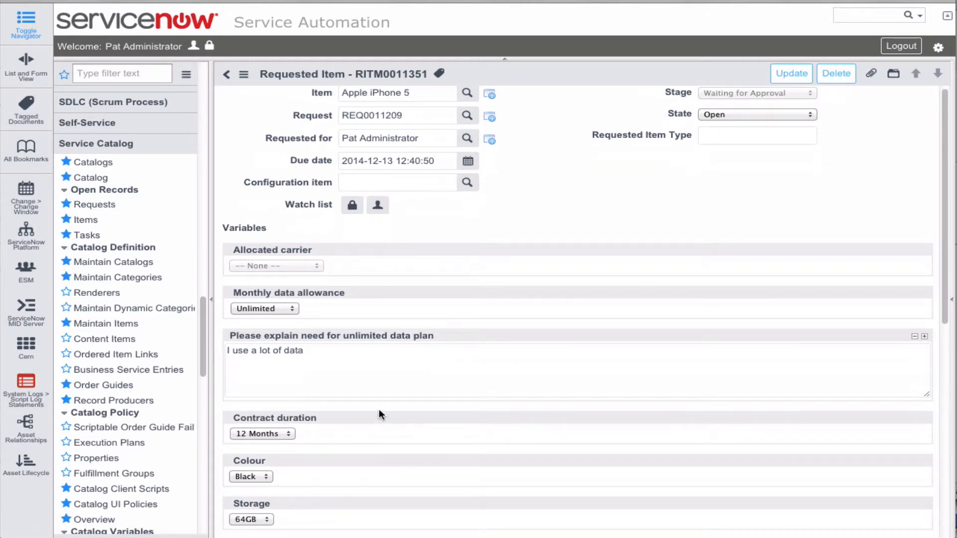
scroll(432, 390, down, 8)
scroll(436, 395, down, 9)
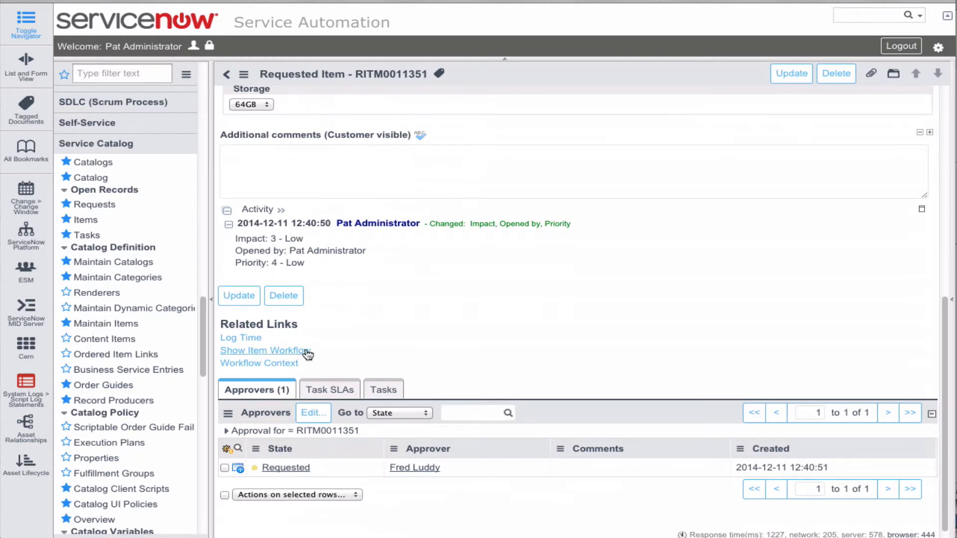
click(306, 351)
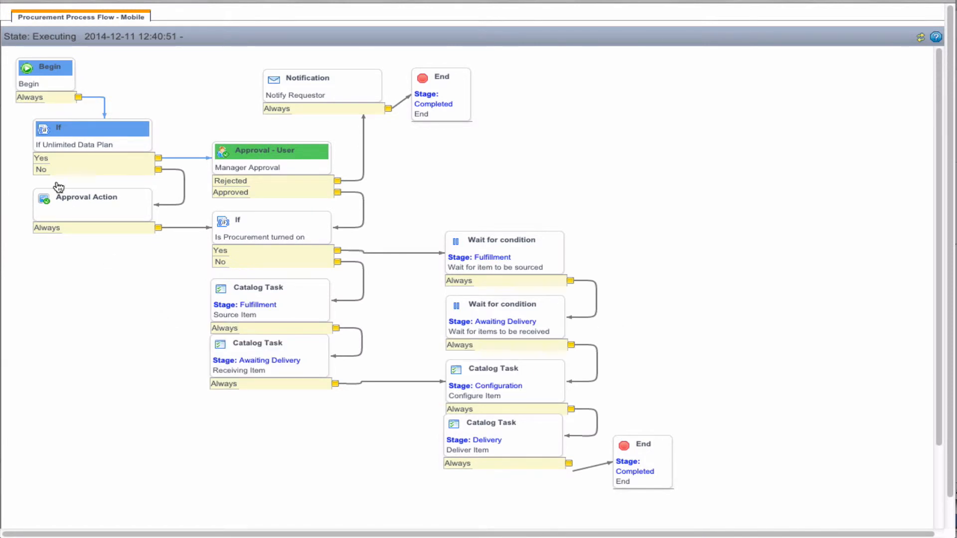
mouse_move(64, 149)
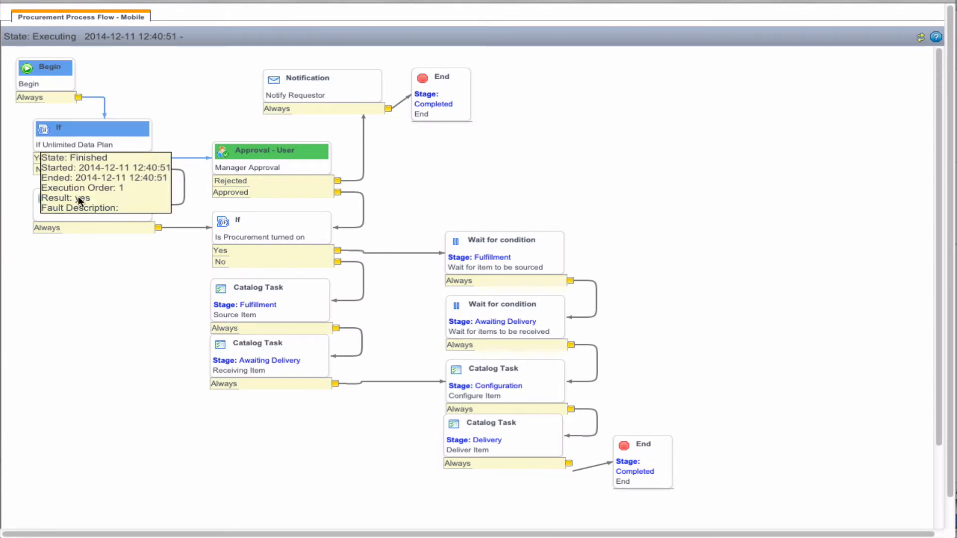
mouse_move(292, 172)
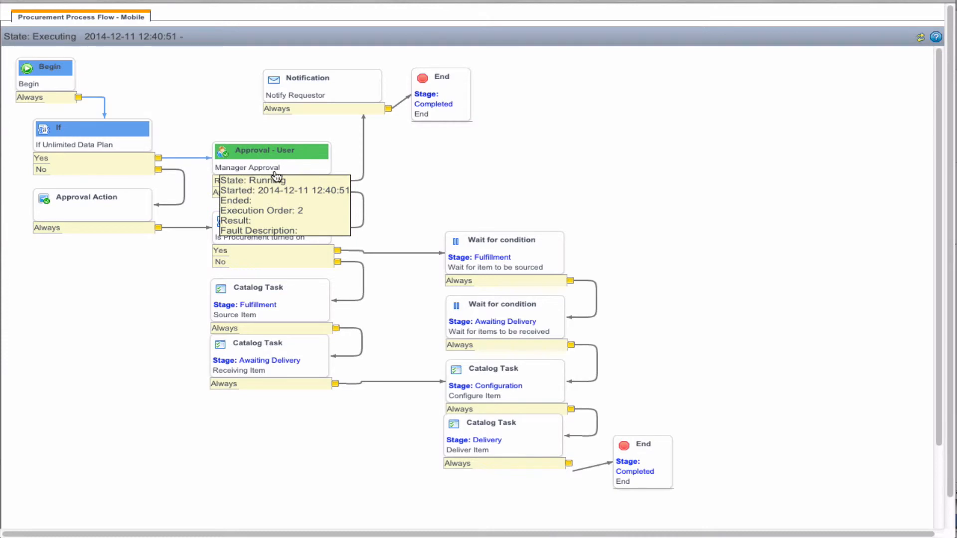
Return to the requested item, approve its requested manager approval, and refresh the workflow diagram
click(508, 1)
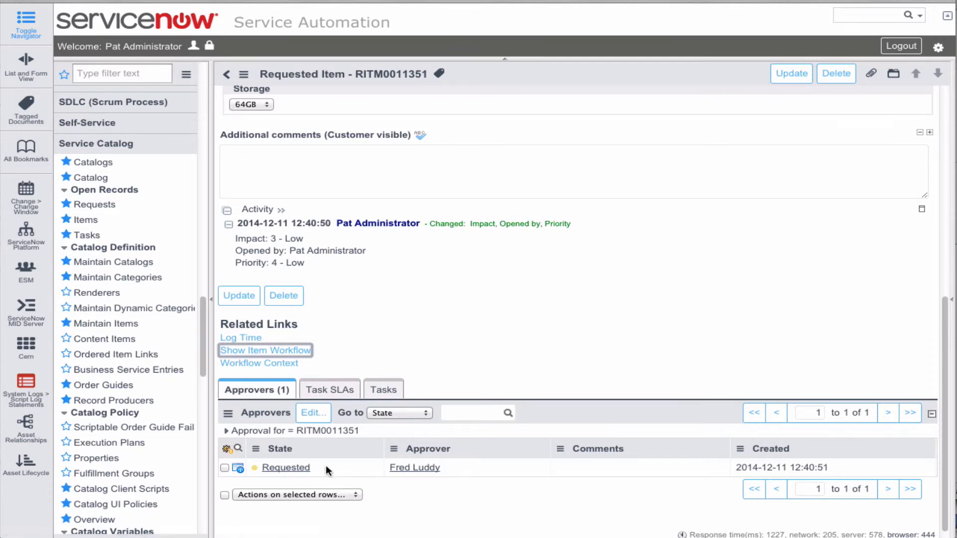
right_click(305, 470)
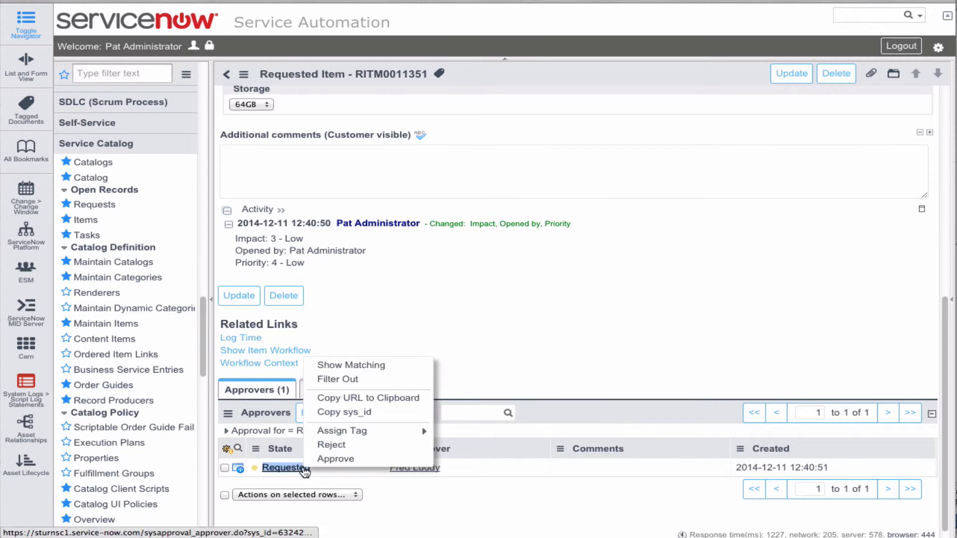
click(328, 459)
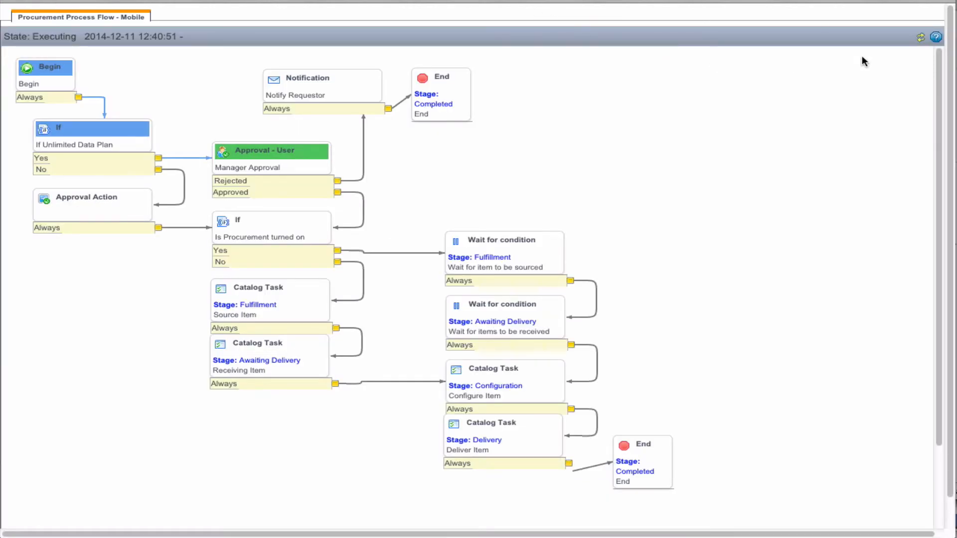
click(921, 39)
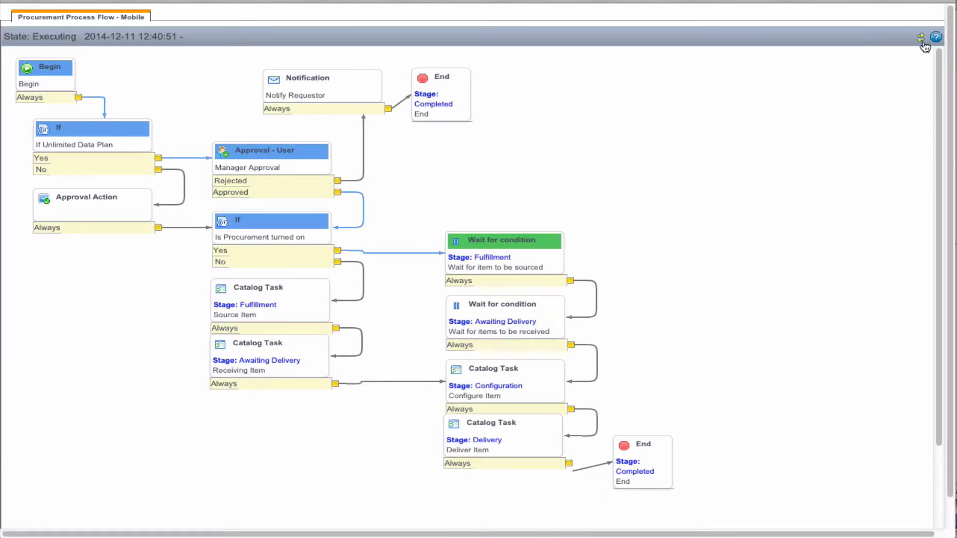